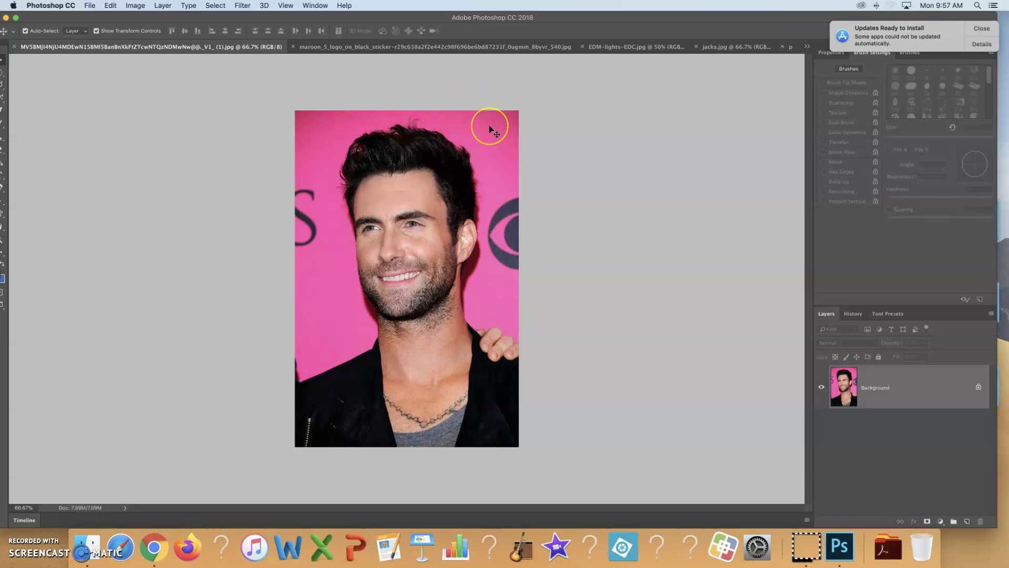
- Look through the open source images: the portrait, the microphone, the concert lights, the Maroon 5 logo and the jack card
{"action": "left_click", "coordinate": [442, 145]}
{"action": "left_click_drag", "start_coordinate": [438, 145], "coordinate": [473, 185]}
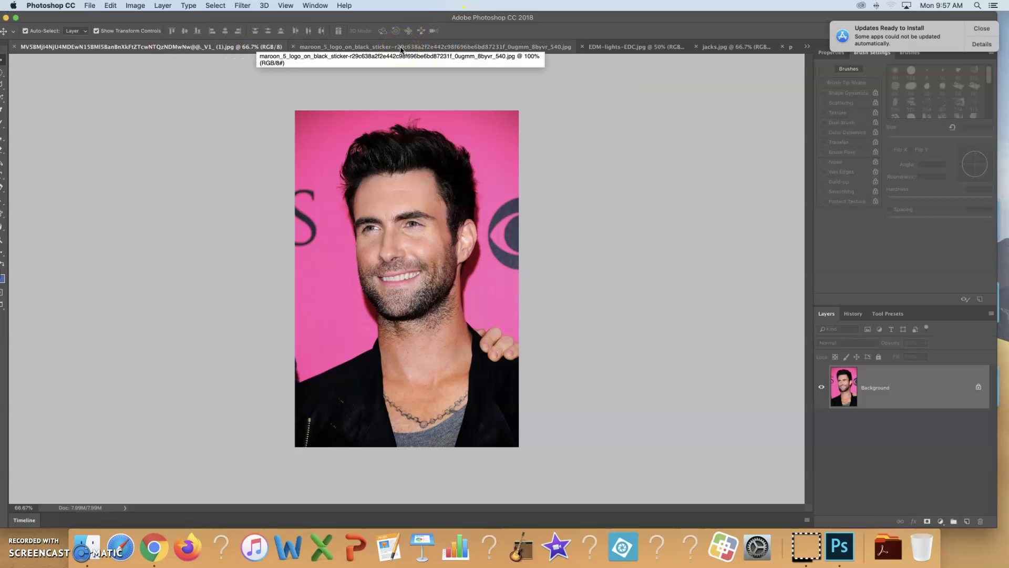
{"action": "left_click", "coordinate": [806, 47]}
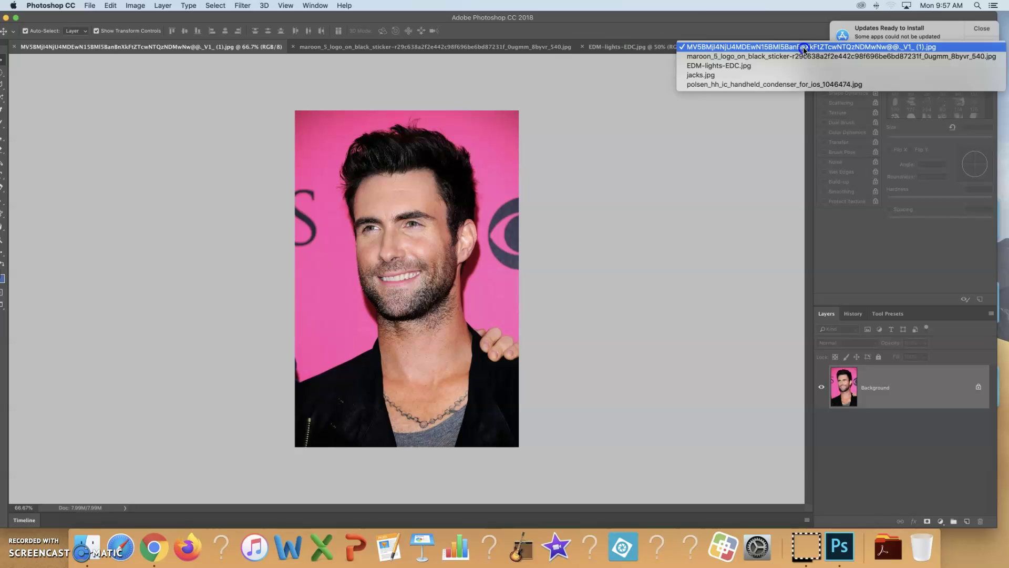
{"action": "left_click", "coordinate": [730, 85]}
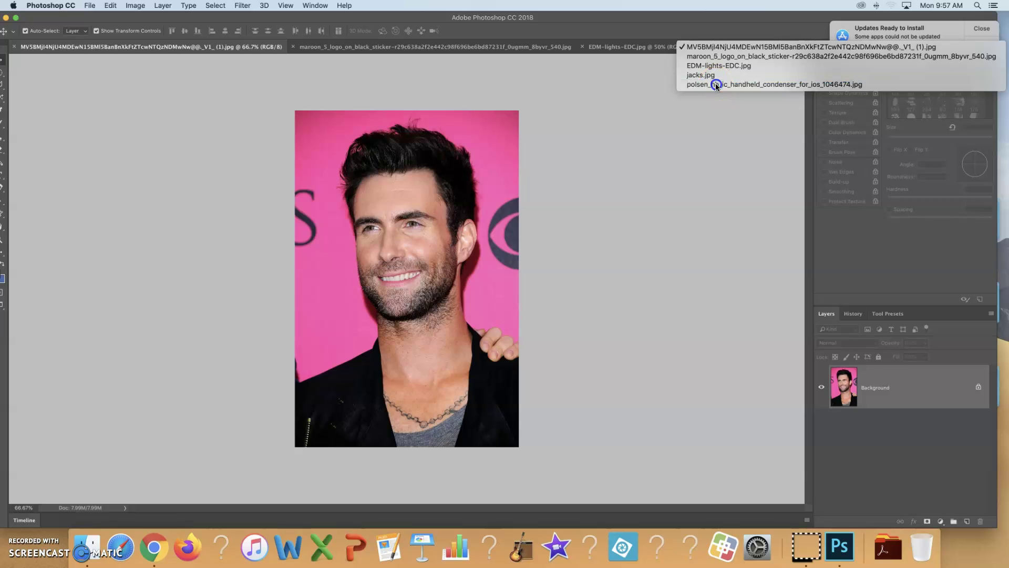
{"action": "left_click", "coordinate": [716, 84]}
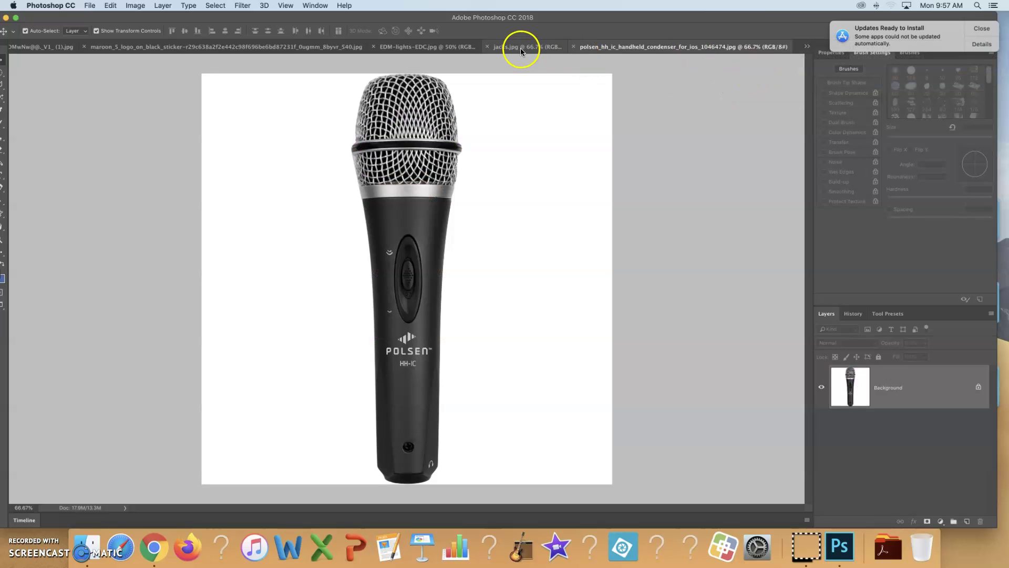
{"action": "left_click", "coordinate": [402, 48]}
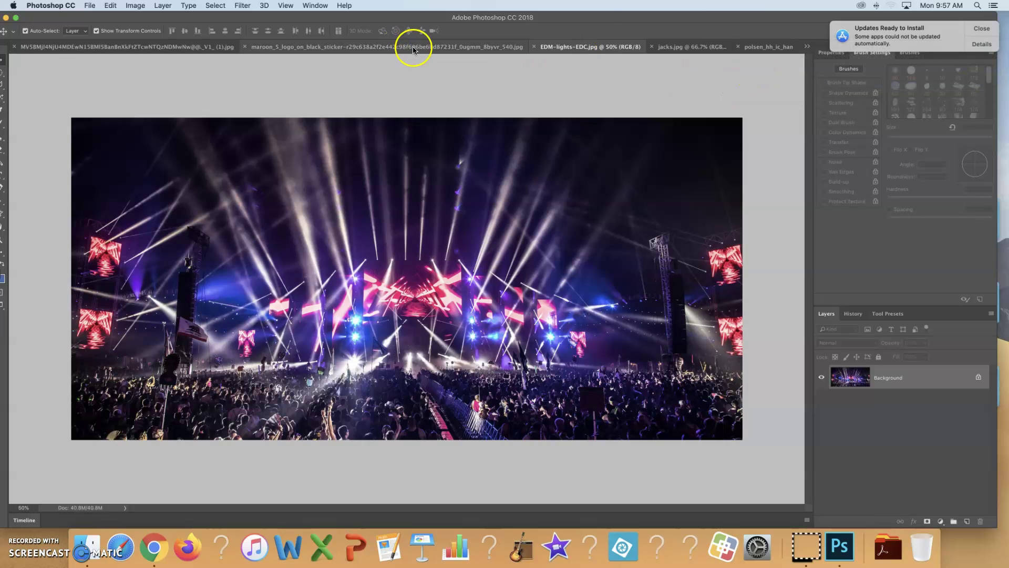
{"action": "left_click", "coordinate": [312, 49]}
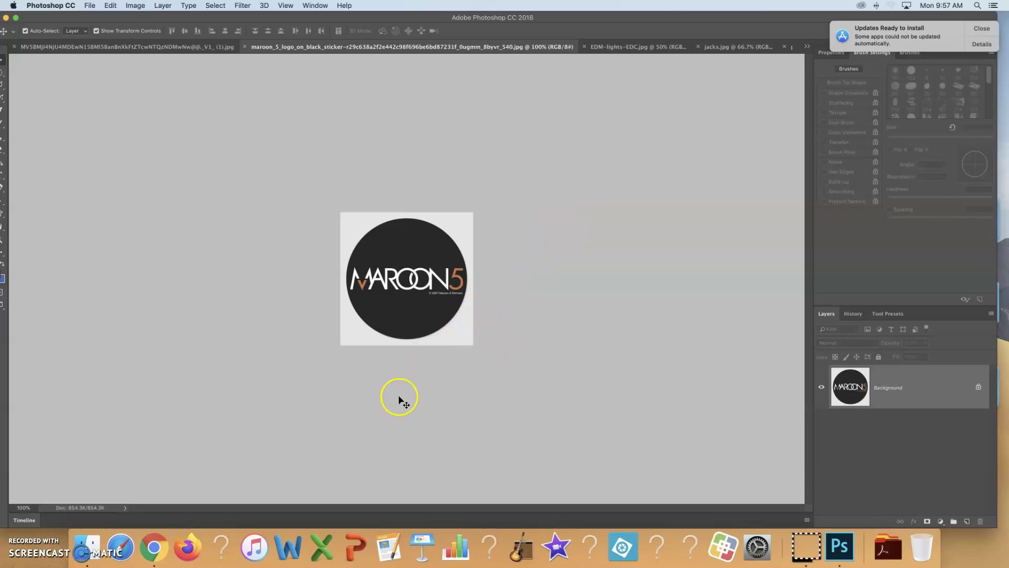
{"action": "left_click", "coordinate": [756, 46]}
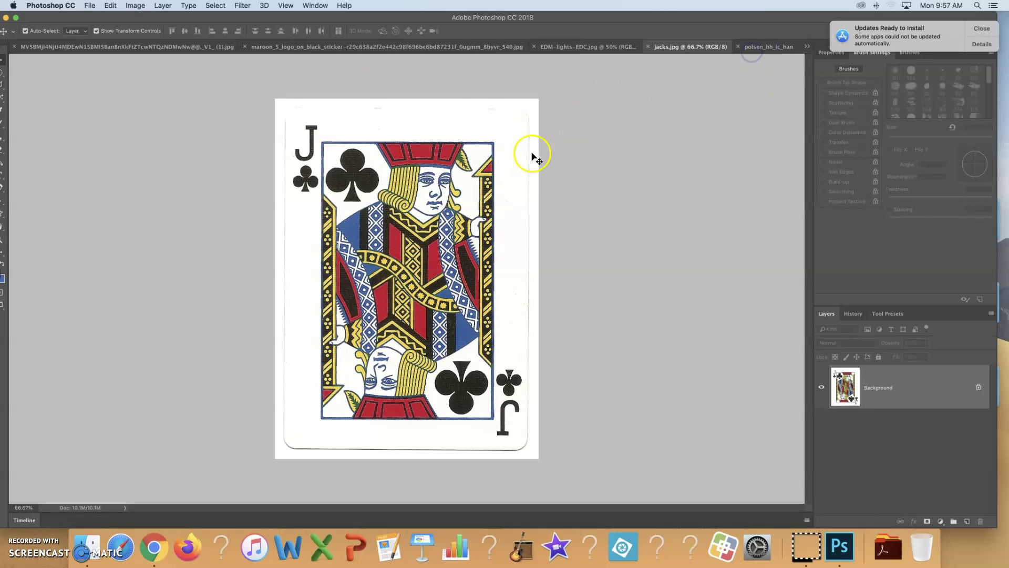
- Float the portrait photo in its own window beside the jack of clubs card image
{"action": "left_click", "coordinate": [124, 47]}
{"action": "left_click_drag", "start_coordinate": [487, 20], "coordinate": [671, 21]}
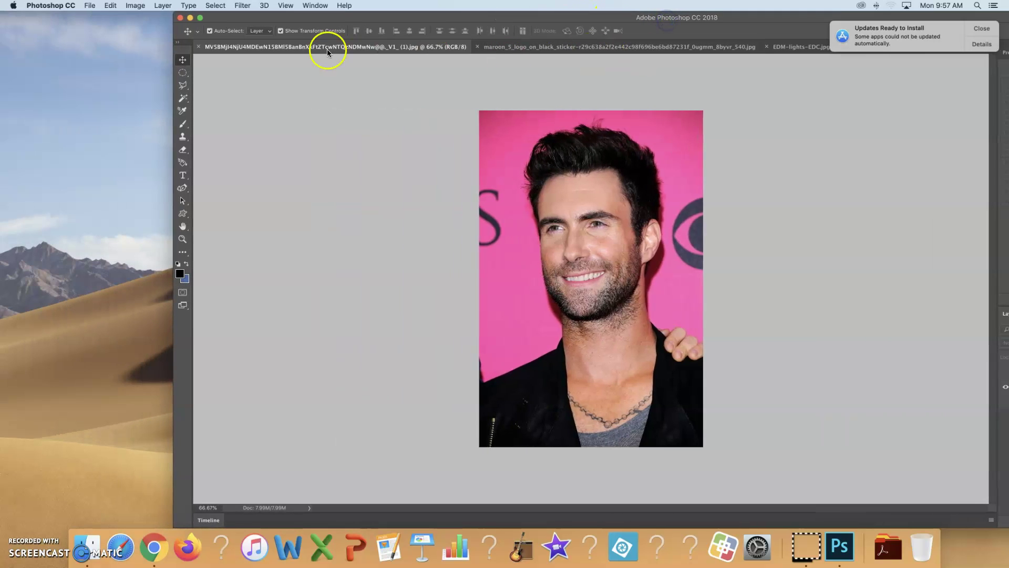
{"action": "left_click_drag", "start_coordinate": [330, 48], "coordinate": [256, 132]}
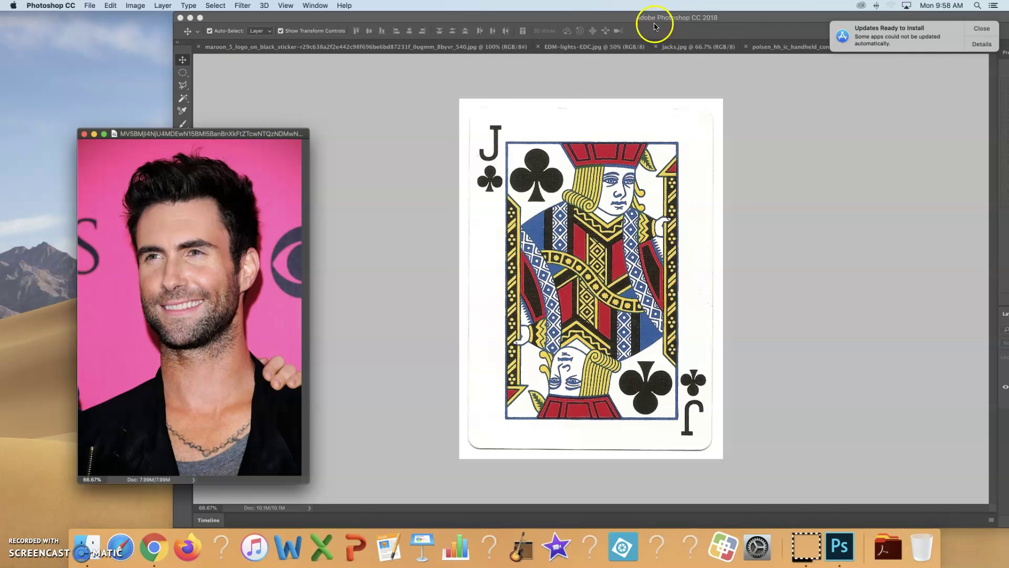
{"action": "left_click_drag", "start_coordinate": [219, 131], "coordinate": [187, 144]}
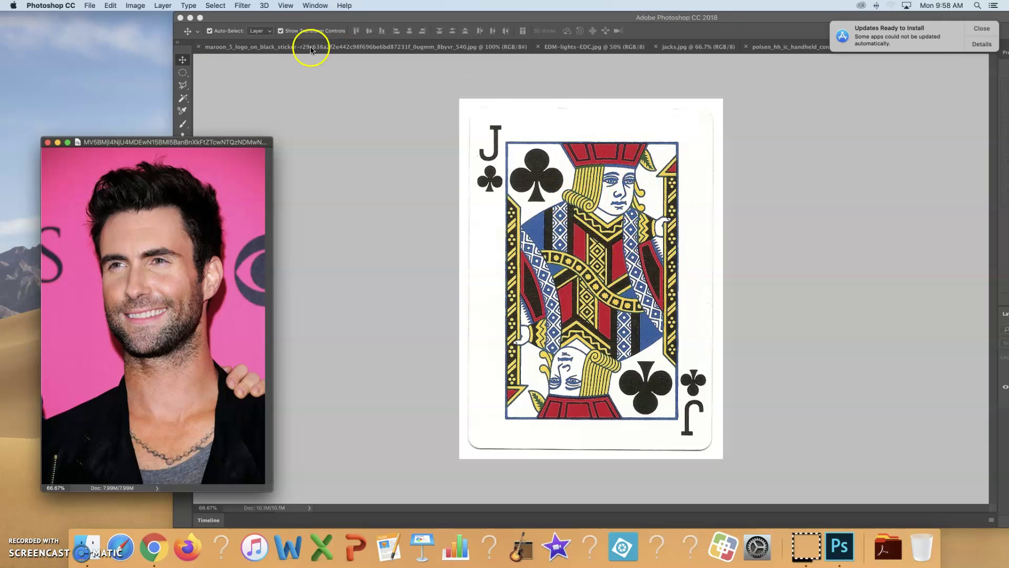
- Outline the man's head, neck and upper chest in the portrait with a loose Polygonal Lasso selection
{"action": "left_click", "coordinate": [182, 85]}
{"action": "left_click", "coordinate": [91, 169]}
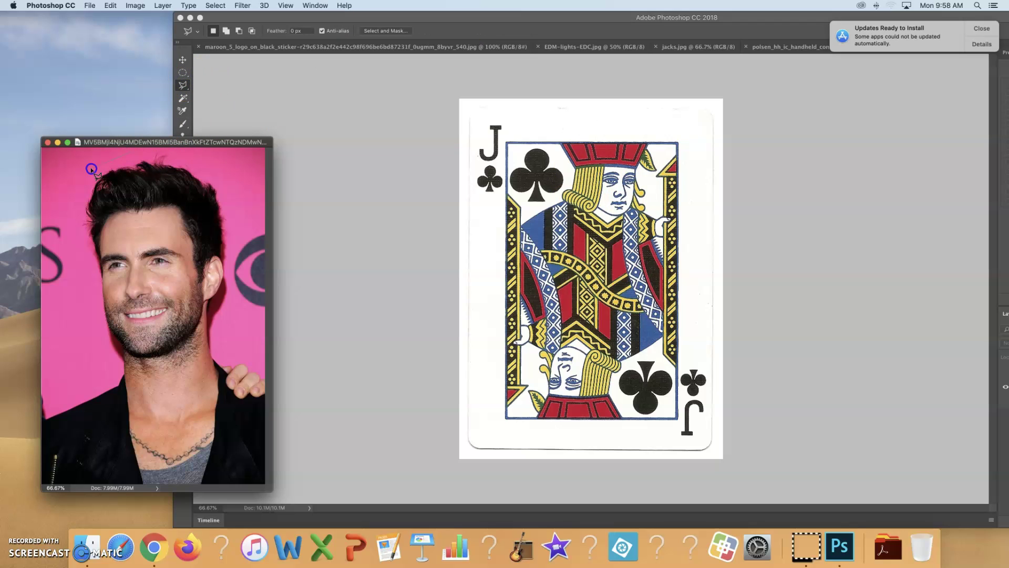
{"action": "left_click", "coordinate": [74, 269]}
{"action": "left_click", "coordinate": [97, 316]}
{"action": "left_click", "coordinate": [114, 390]}
{"action": "left_click", "coordinate": [115, 462]}
{"action": "left_click", "coordinate": [223, 460]}
{"action": "left_click", "coordinate": [238, 402]}
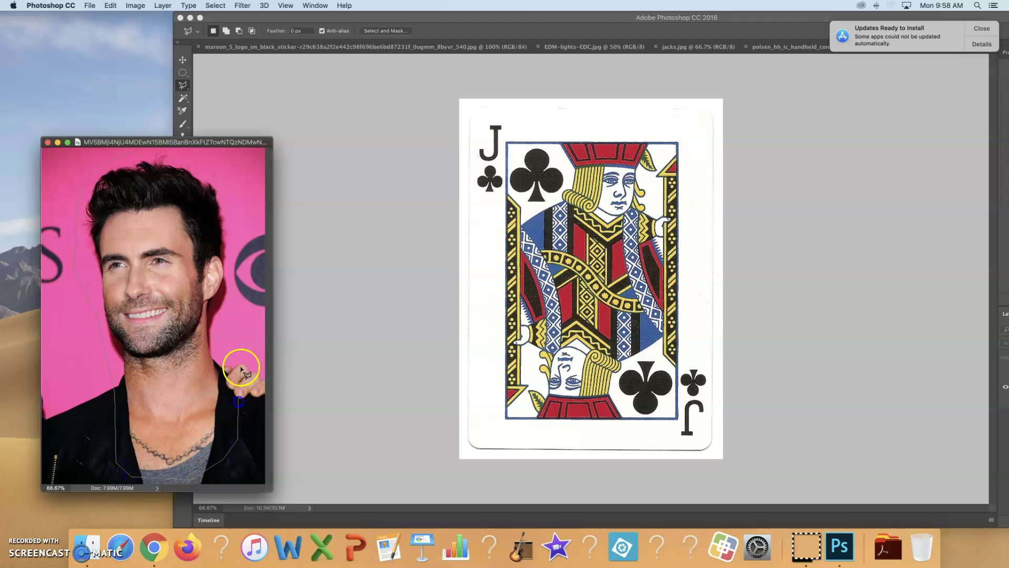
{"action": "left_click", "coordinate": [235, 305]}
{"action": "left_click", "coordinate": [231, 189]}
{"action": "left_click", "coordinate": [199, 158]}
- Move the selected head cutout from the portrait onto the jack card and close the portrait image
{"action": "mouse_move", "coordinate": [183, 87]}
{"action": "left_mouse_down"}
{"action": "mouse_move", "coordinate": [227, 88]}
{"action": "mouse_move", "coordinate": [181, 64]}
{"action": "mouse_move", "coordinate": [181, 77]}
{"action": "left_mouse_up"}
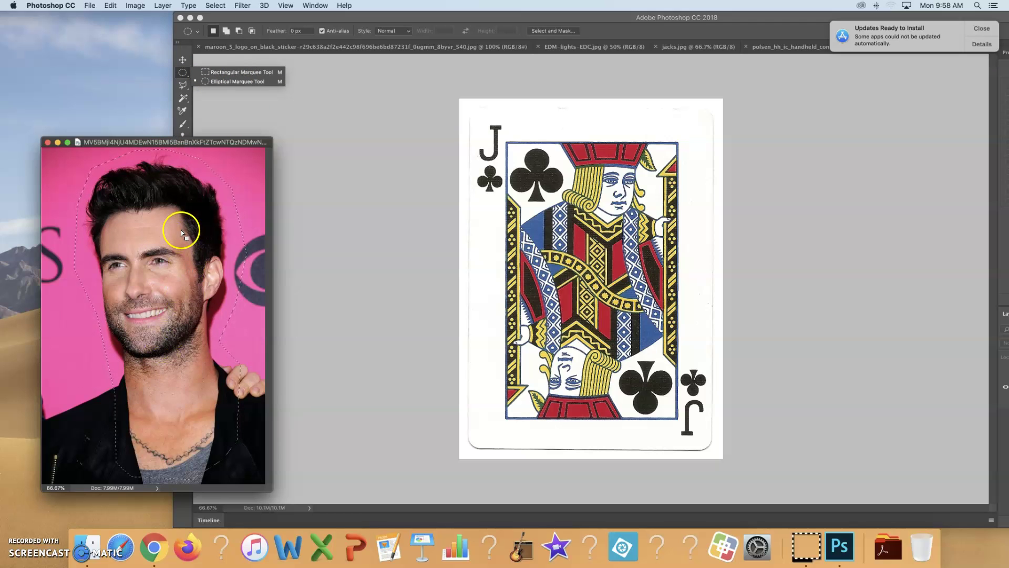
{"action": "left_click", "coordinate": [182, 60]}
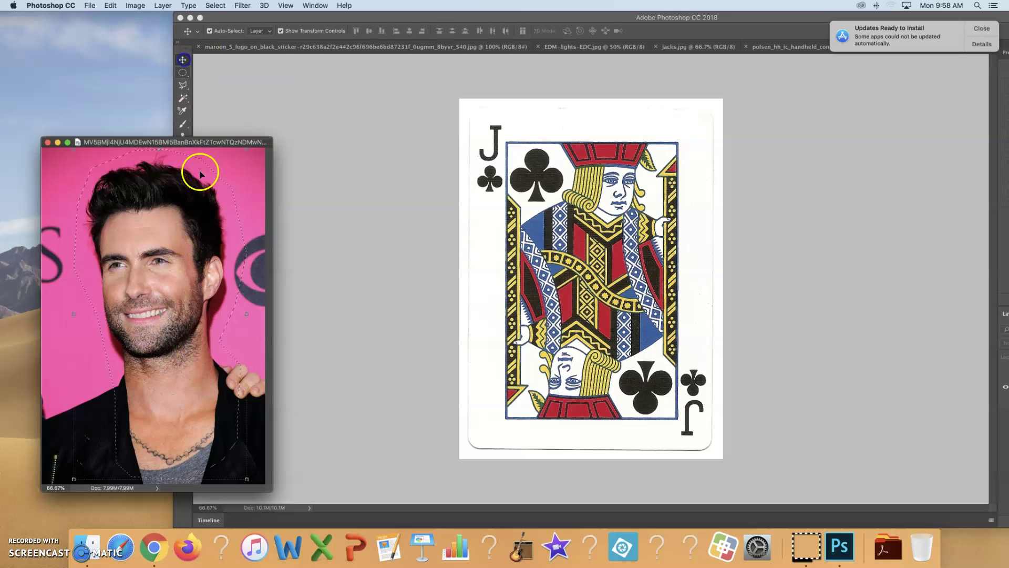
{"action": "left_click_drag", "start_coordinate": [180, 206], "coordinate": [363, 223]}
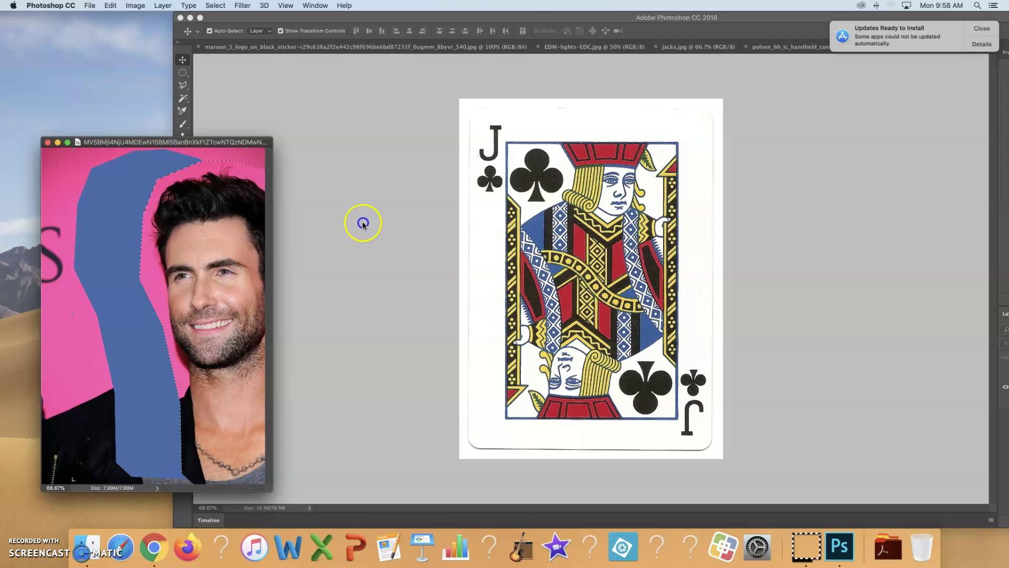
{"action": "left_click_drag", "start_coordinate": [575, 227], "coordinate": [653, 160]}
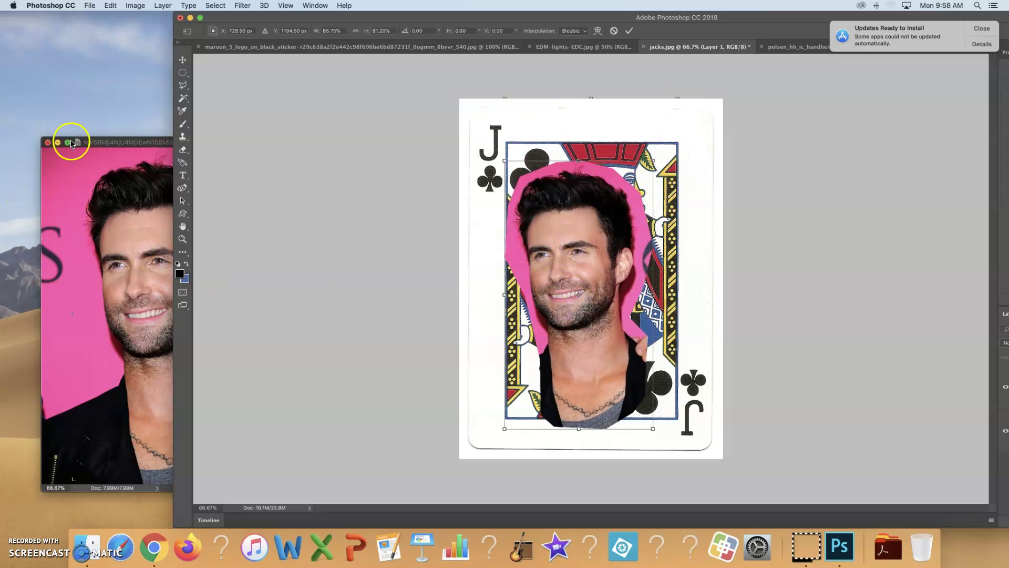
{"action": "left_click", "coordinate": [91, 143]}
{"action": "left_click", "coordinate": [48, 142]}
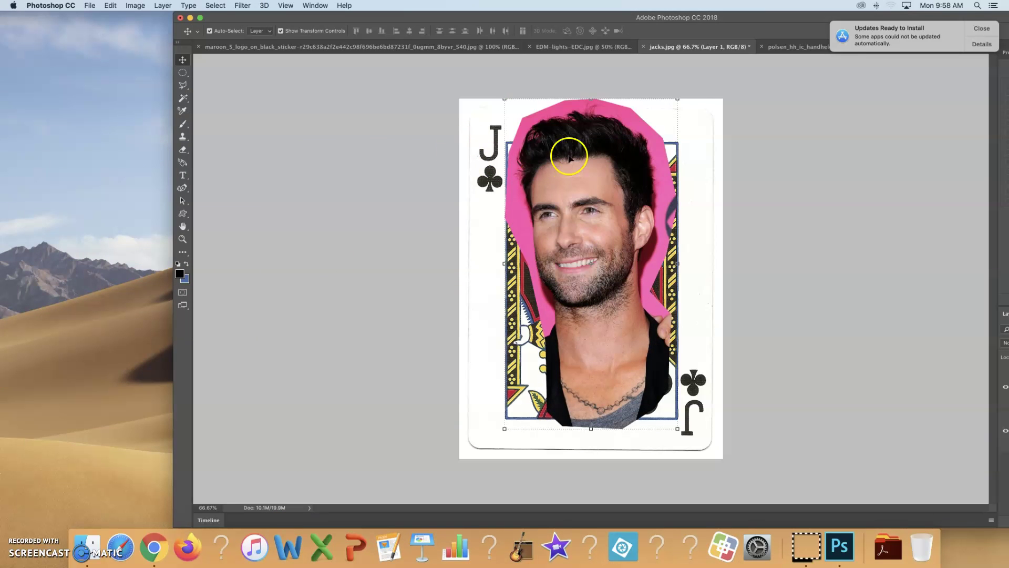
- Scale the head cutout down to about 51% with linked proportions and place it over the card's upper-left club
{"action": "left_click_drag", "start_coordinate": [677, 98], "coordinate": [604, 238]}
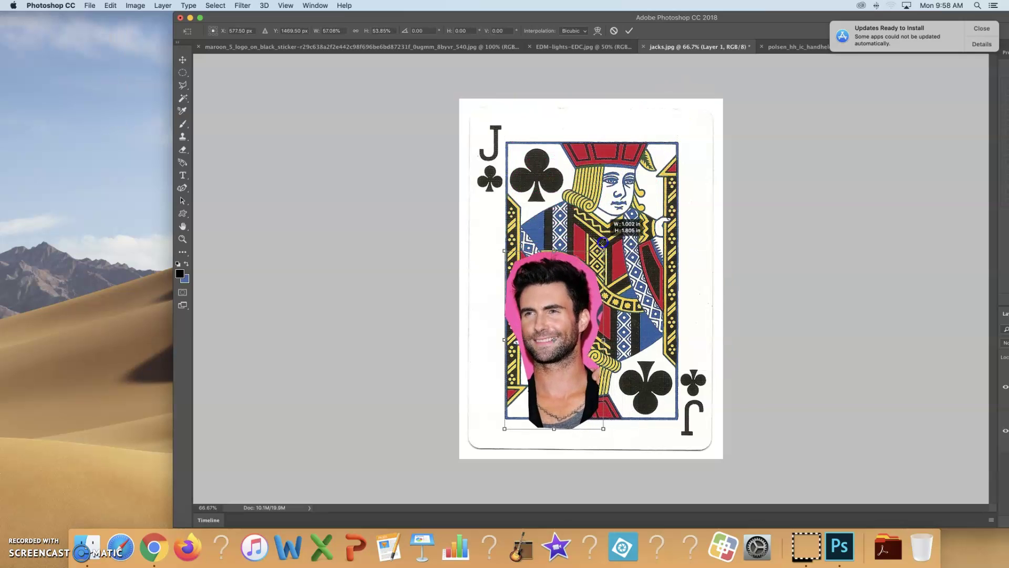
{"action": "left_click_drag", "start_coordinate": [555, 289], "coordinate": [572, 174]}
{"action": "left_click_drag", "start_coordinate": [618, 122], "coordinate": [609, 168]}
{"action": "left_click_drag", "start_coordinate": [530, 199], "coordinate": [516, 150]}
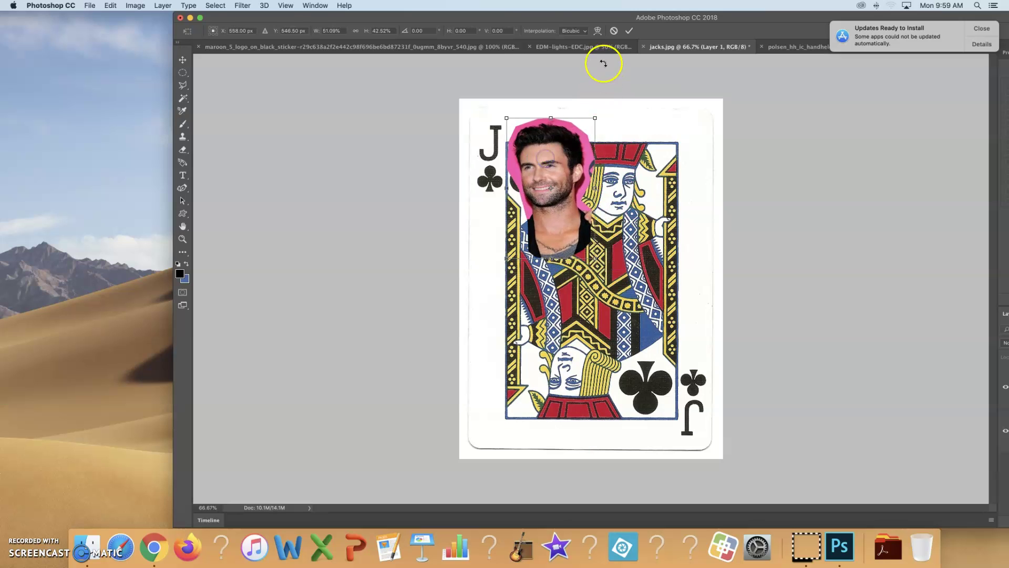
{"action": "left_click", "coordinate": [355, 33]}
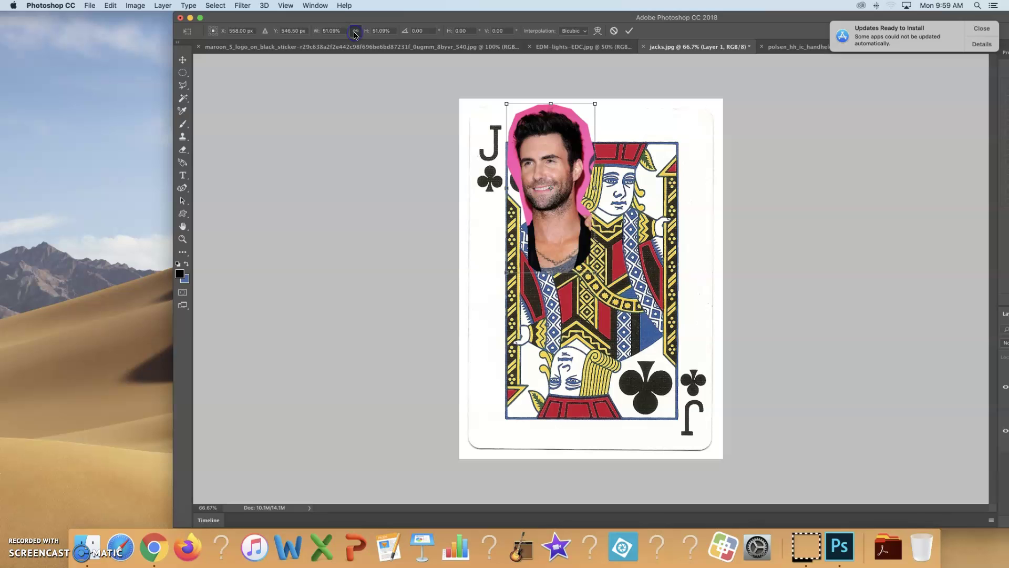
- Scale the head cutout proportionally to about 43%, move it to the card's right border and rotate it about 2.6°
{"action": "left_click_drag", "start_coordinate": [595, 105], "coordinate": [570, 151]}
{"action": "left_click_drag", "start_coordinate": [550, 203], "coordinate": [603, 197]}
{"action": "left_click_drag", "start_coordinate": [631, 139], "coordinate": [635, 122]}
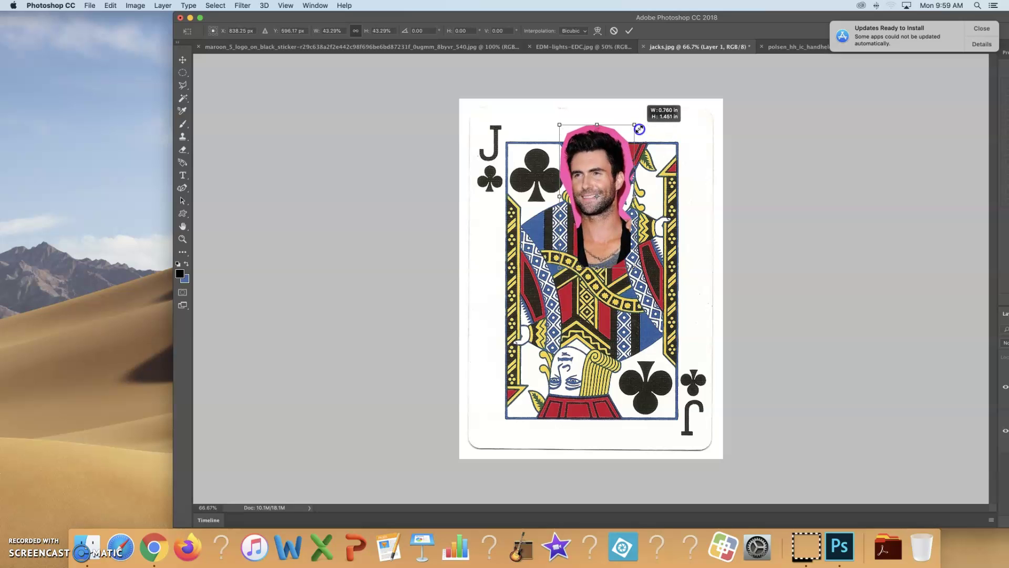
{"action": "left_click_drag", "start_coordinate": [605, 176], "coordinate": [701, 186]}
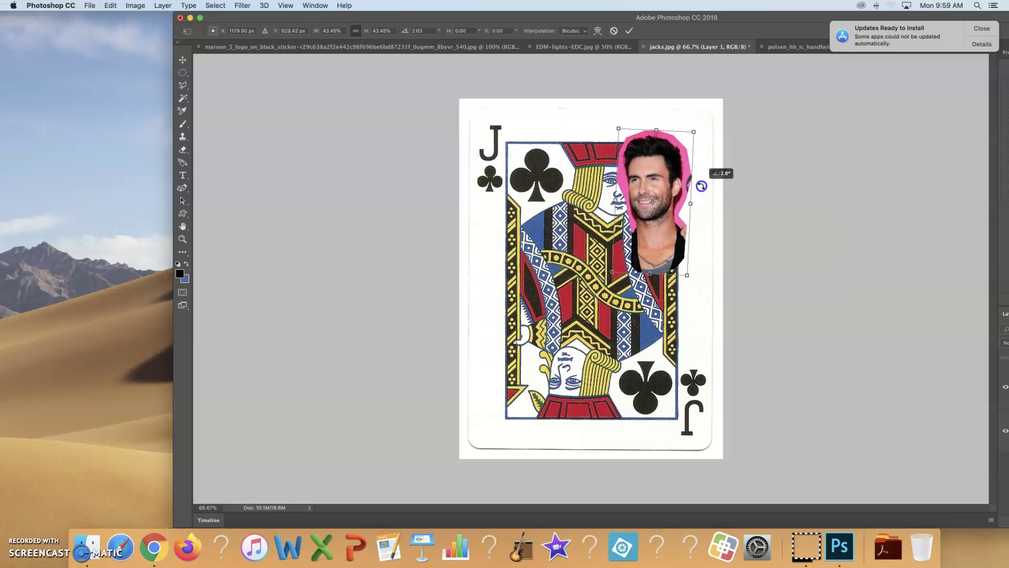
{"action": "left_click", "coordinate": [628, 30]}
{"action": "left_click", "coordinate": [685, 180]}
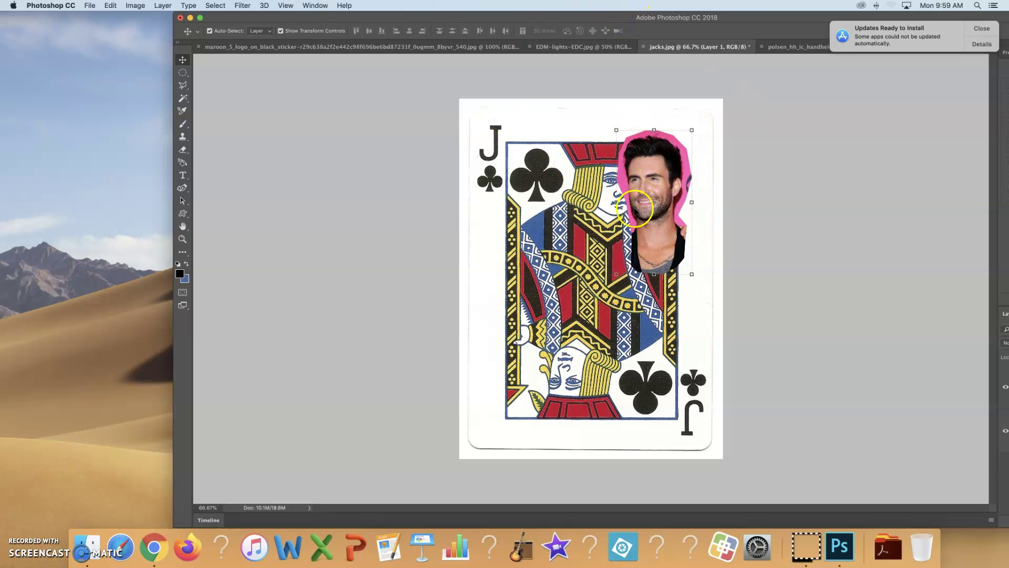
- Flip the head cutout horizontally and move it left so it partly covers the upper jack's head
{"action": "left_click", "coordinate": [111, 5]}
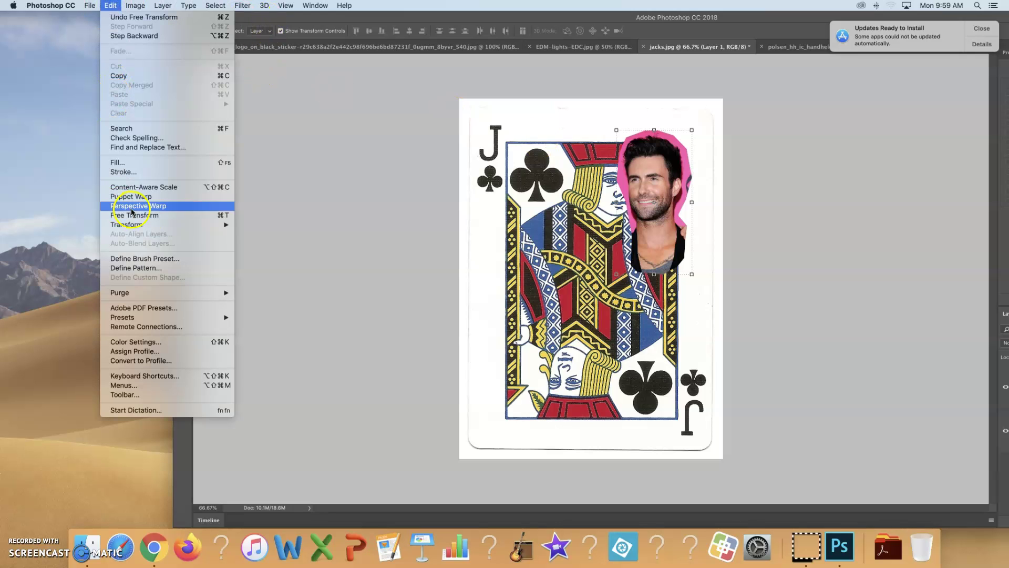
{"action": "mouse_move", "coordinate": [150, 225]}
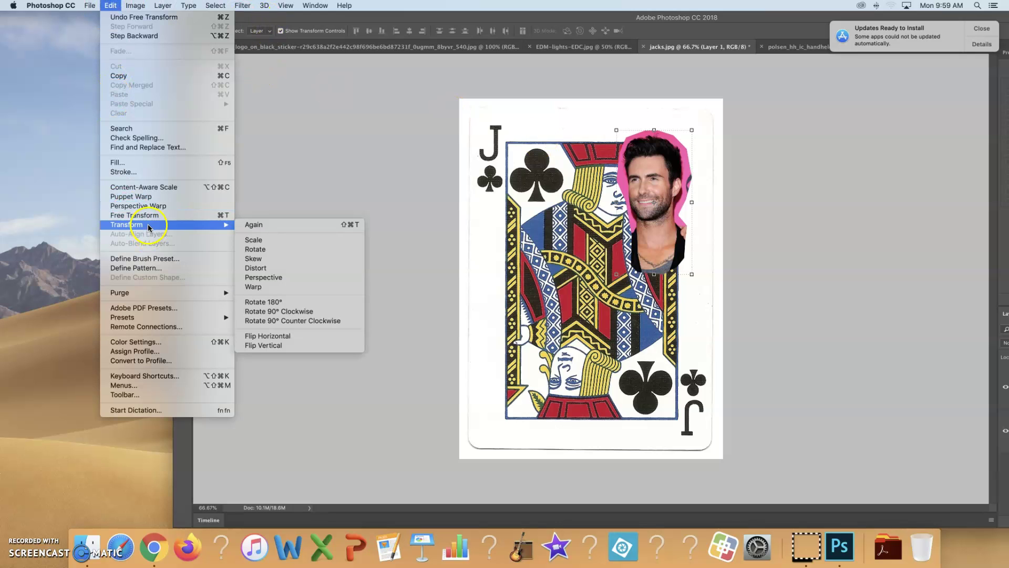
{"action": "left_click", "coordinate": [287, 337]}
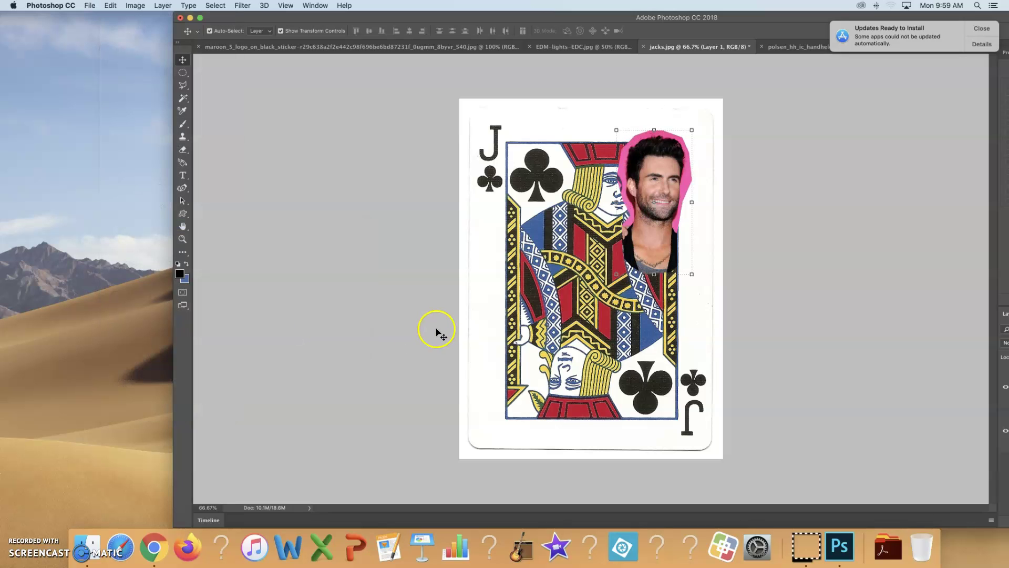
{"action": "left_click_drag", "start_coordinate": [649, 175], "coordinate": [574, 175]}
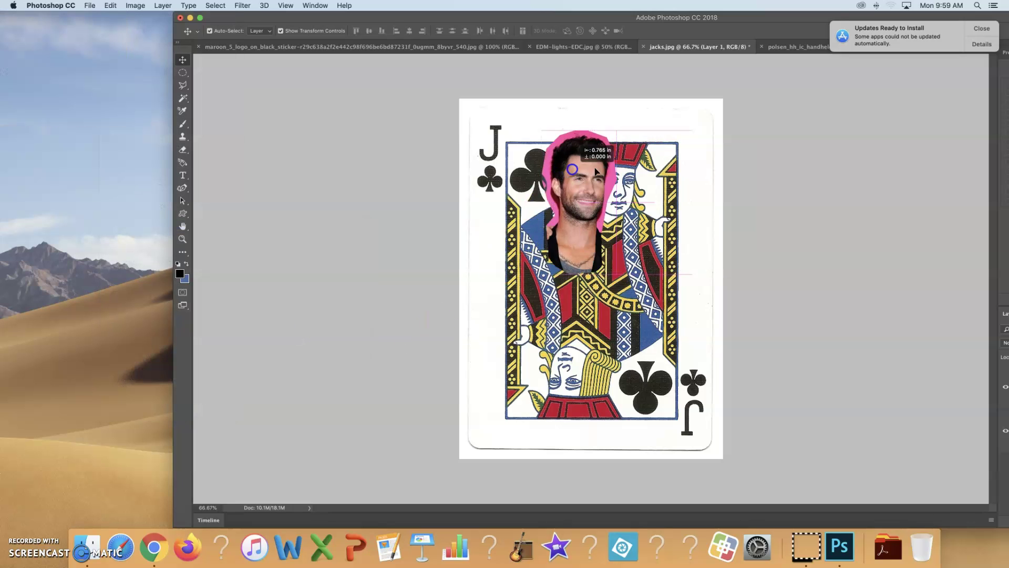
- Enlarge the head cutout proportionally to about 117% and lower its layer opacity to 71%
{"action": "left_click_drag", "start_coordinate": [617, 130], "coordinate": [629, 111]}
{"action": "left_click", "coordinate": [355, 30]}
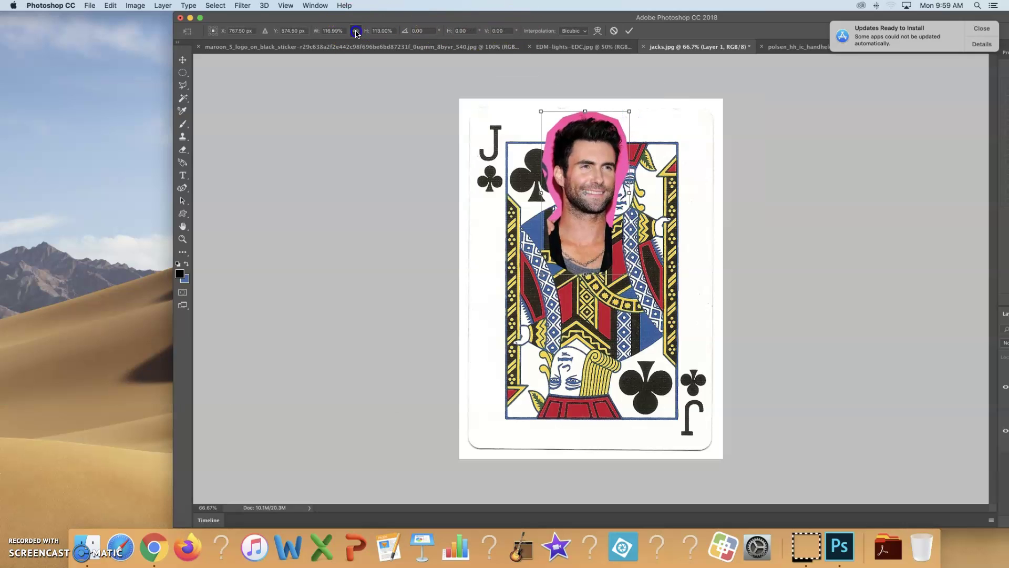
{"action": "double_click", "coordinate": [775, 17]}
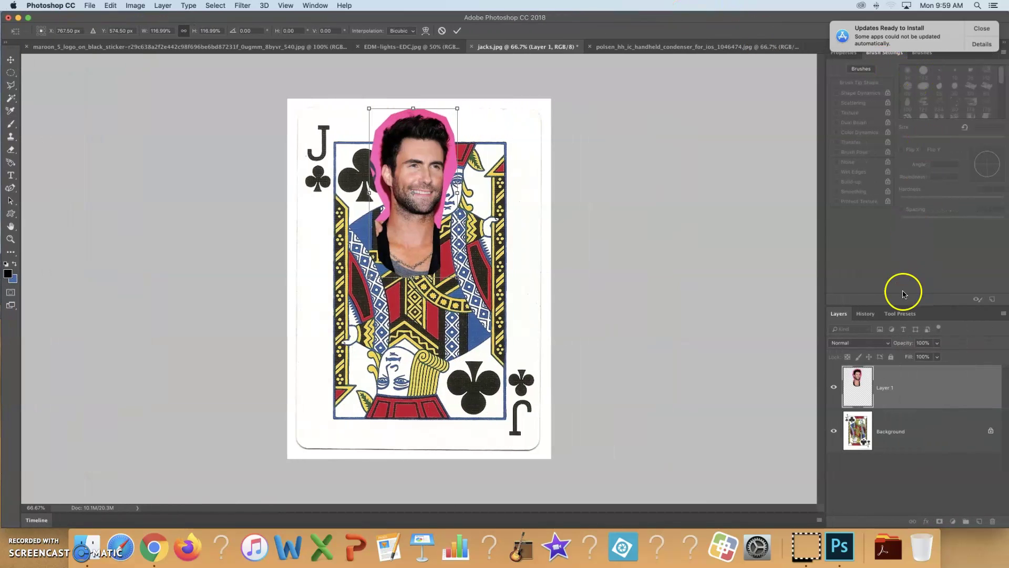
{"action": "left_click", "coordinate": [935, 372]}
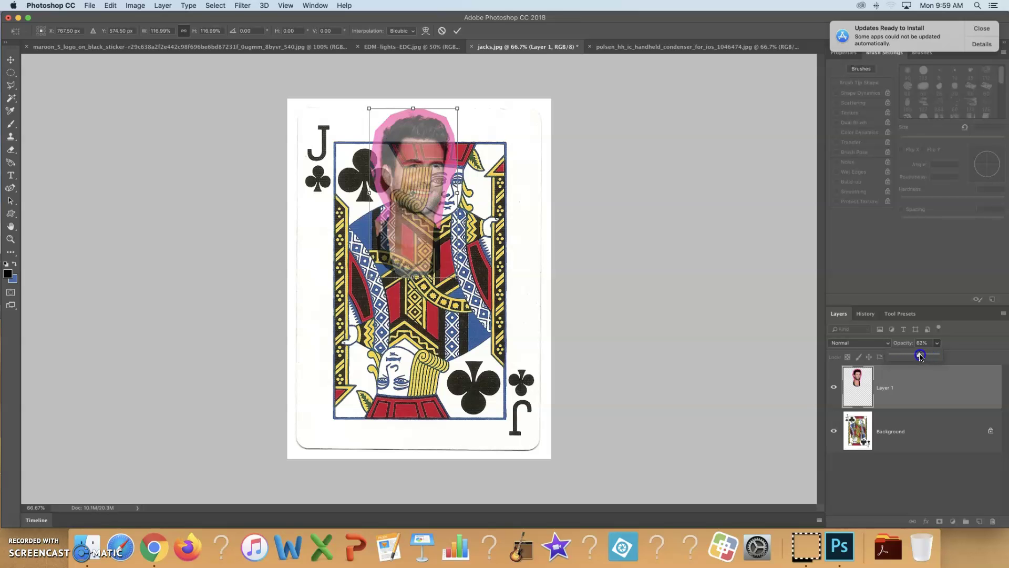
- Align the semi-transparent head over the upper jack's face, scaling it to about 103% and rotating it about -1.4°
{"action": "left_click_drag", "start_coordinate": [429, 176], "coordinate": [446, 192]}
{"action": "left_click_drag", "start_coordinate": [474, 125], "coordinate": [468, 133]}
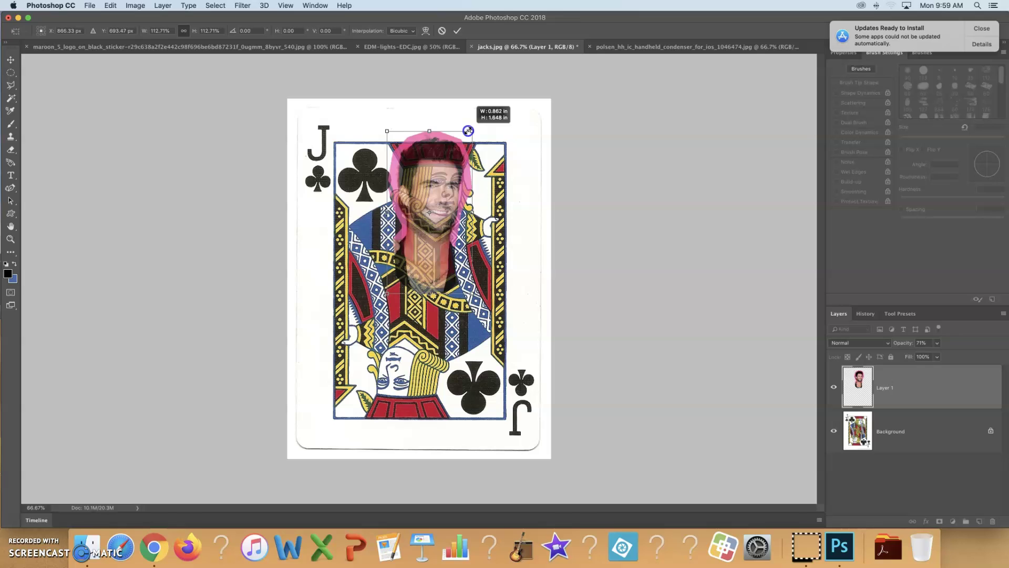
{"action": "left_click_drag", "start_coordinate": [478, 204], "coordinate": [442, 192]}
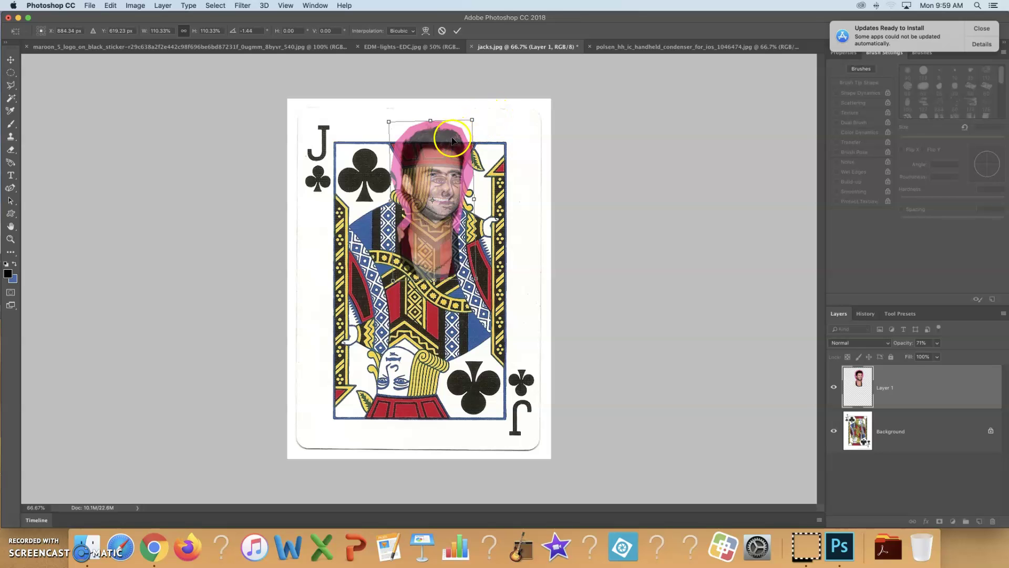
{"action": "left_click_drag", "start_coordinate": [443, 156], "coordinate": [448, 191]}
{"action": "left_click", "coordinate": [472, 116]}
{"action": "left_click_drag", "start_coordinate": [471, 116], "coordinate": [465, 128]}
{"action": "mouse_move", "coordinate": [452, 176]}
{"action": "left_mouse_down"}
{"action": "mouse_move", "coordinate": [388, 167]}
{"action": "mouse_move", "coordinate": [384, 188]}
{"action": "mouse_move", "coordinate": [444, 187]}
{"action": "left_mouse_up"}
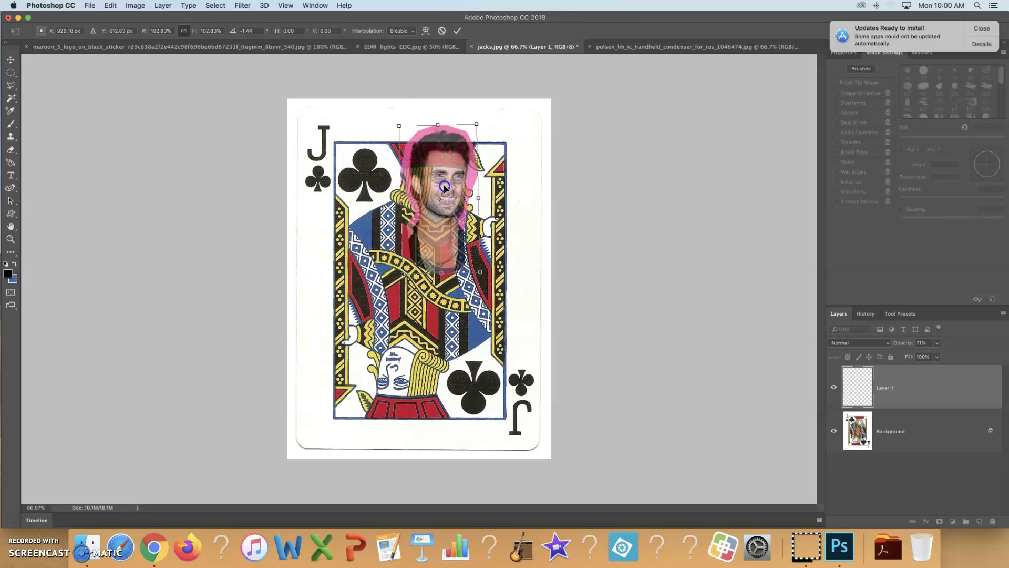
{"action": "key", "text": "Return"}
- Enlarge the head cutout proportionally to about 111% over the jack's face and set its layer opacity to 100%
{"action": "key", "text": "ctrl+t"}
{"action": "left_click_drag", "start_coordinate": [401, 127], "coordinate": [391, 123]}
{"action": "left_click", "coordinate": [183, 30]}
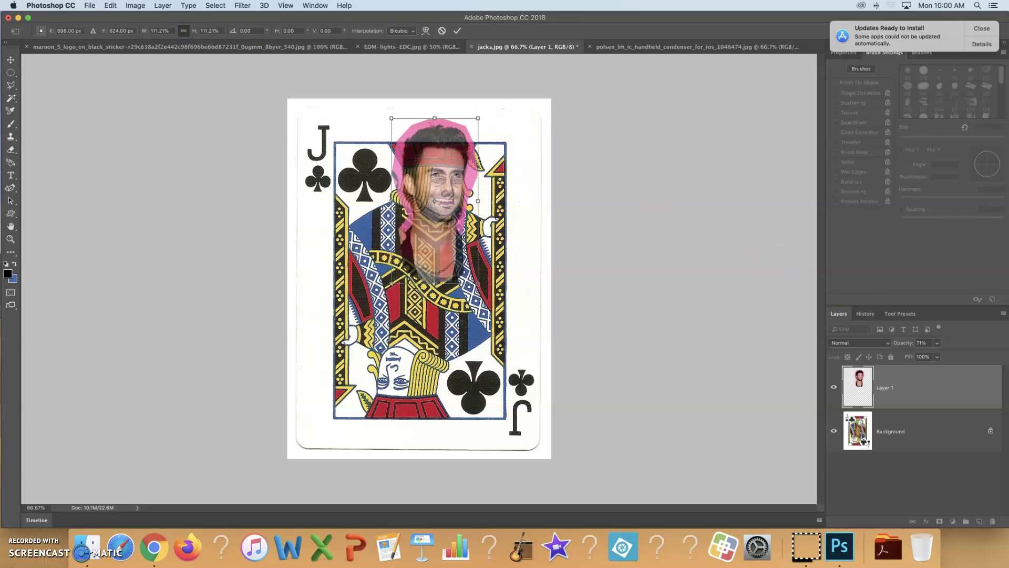
{"action": "left_click", "coordinate": [936, 343]}
{"action": "left_click_drag", "start_coordinate": [944, 357], "coordinate": [951, 355]}
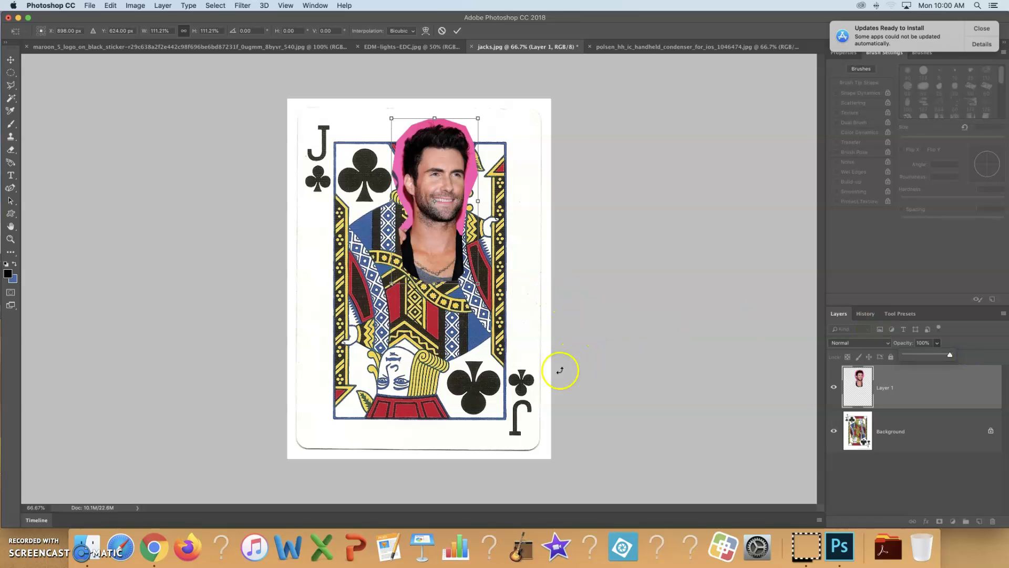